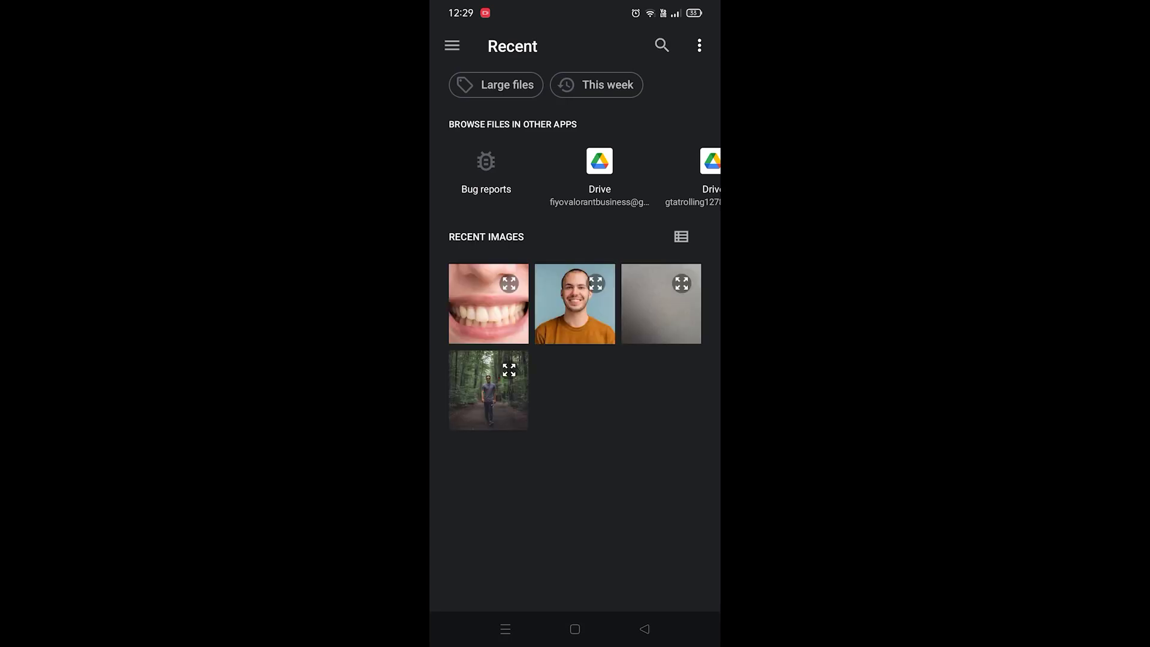
# Step: Open the forest photo of the man walking on the path from Recent images
pyautogui.click(483, 378)
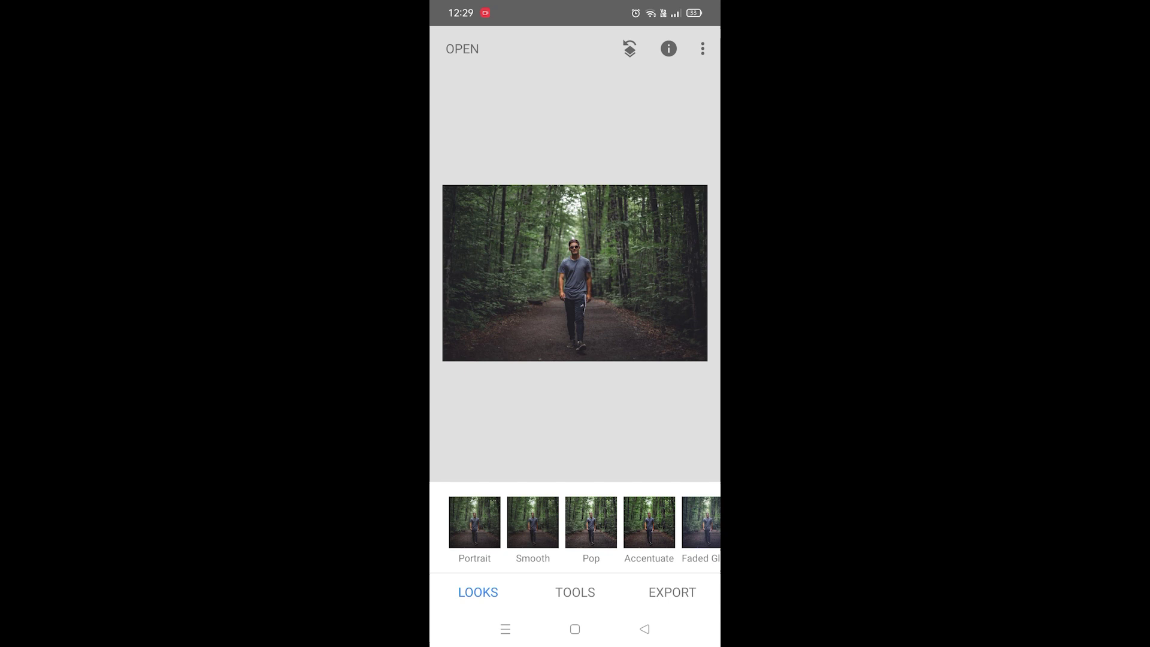
# Step: Open the Double Exposure tool from the Snapseed tools grid
pyautogui.click(575, 592)
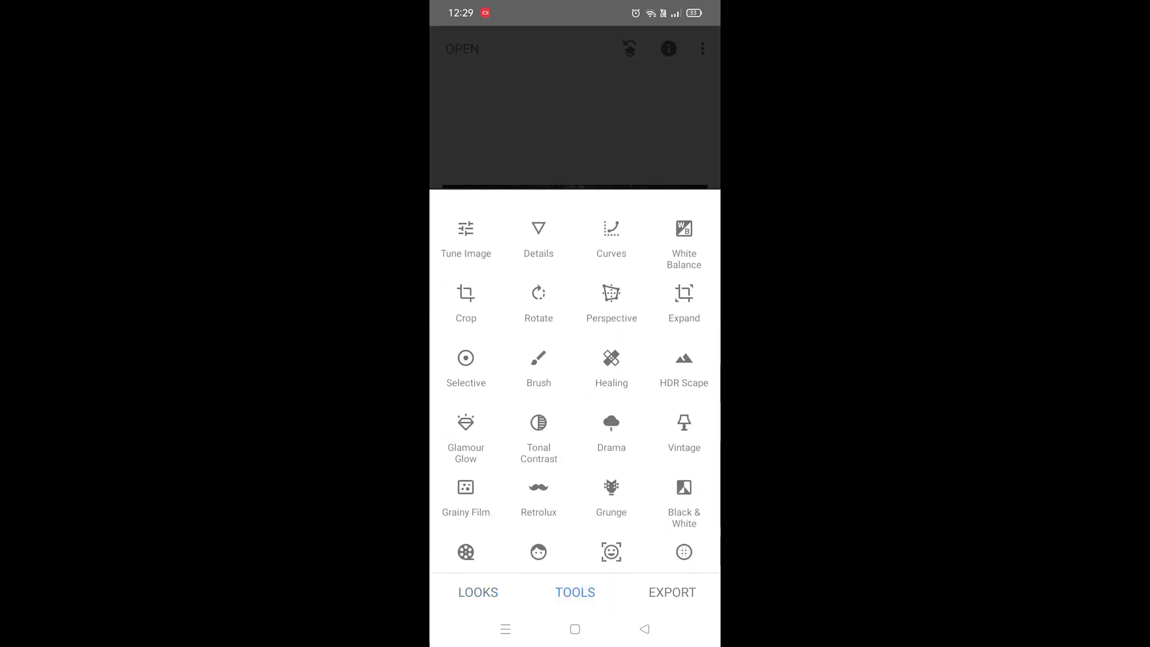
pyautogui.scroll(-3, 575, 378)
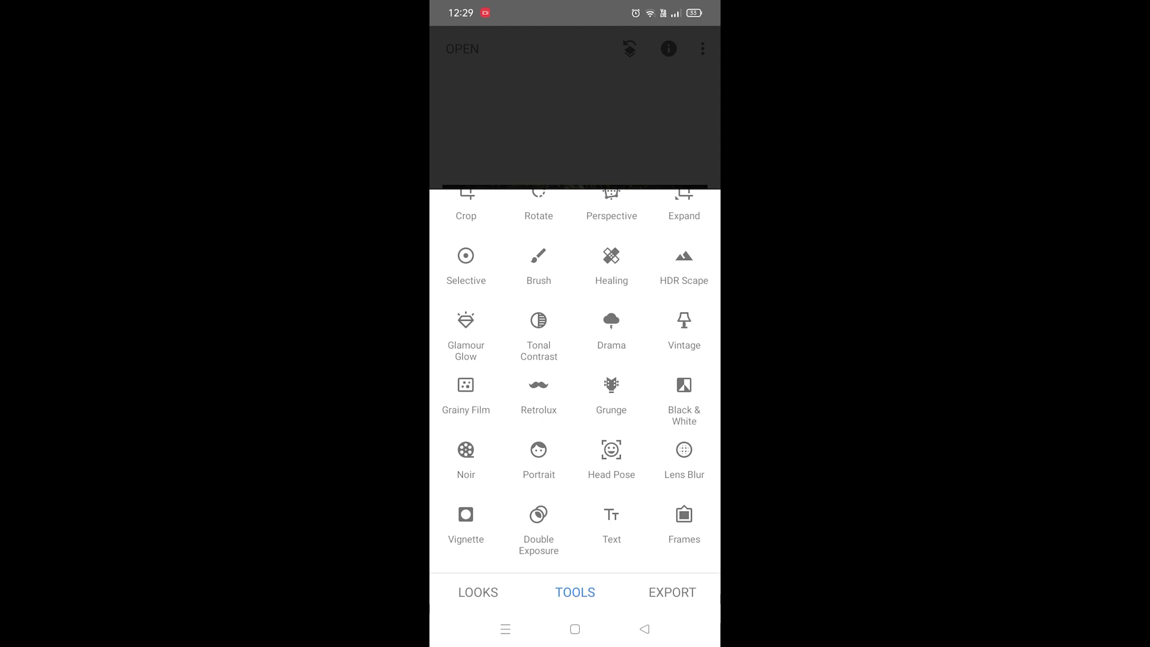
pyautogui.click(539, 526)
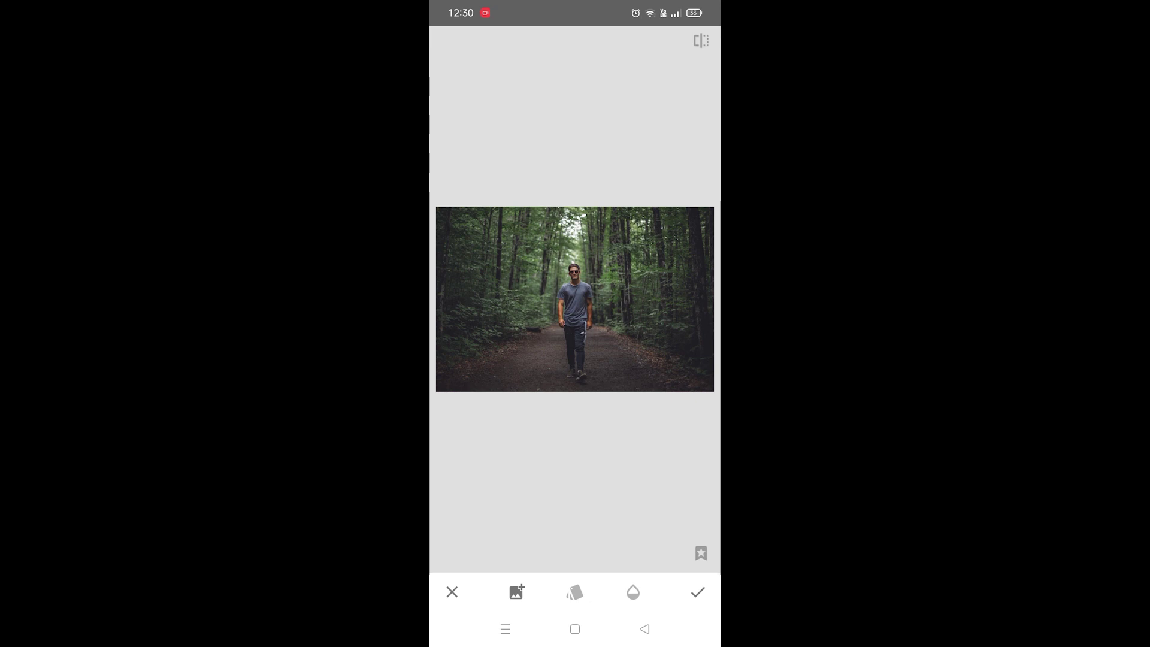
# Step: Bring up the recent-images file picker to choose a second photo to blend
pyautogui.click(518, 593)
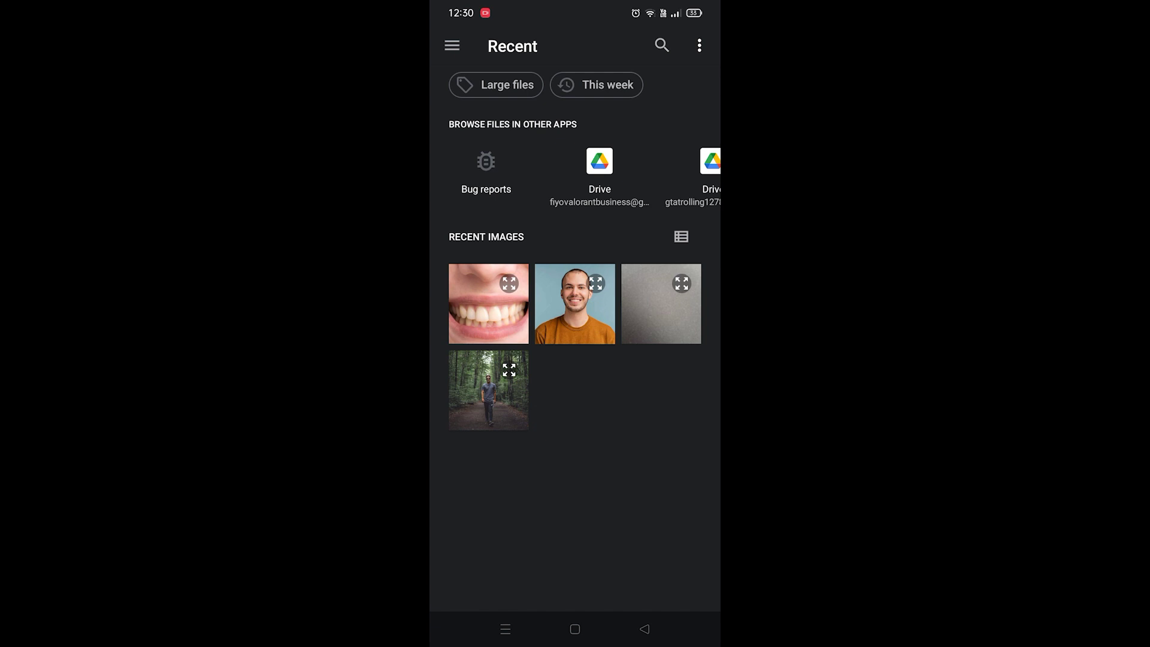
# Step: Add the grey texture image, then shrink and tilt it into the lower-left corner
pyautogui.click(662, 315)
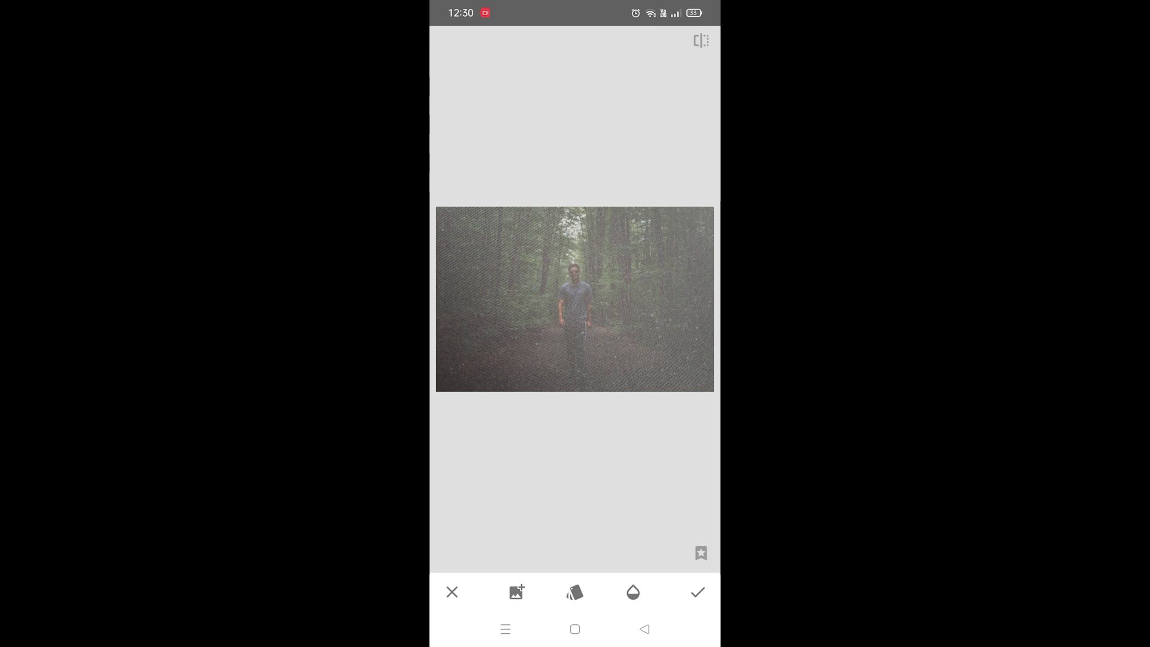
pyautogui.moveTo(679, 227); pyautogui.dragTo(560, 350)
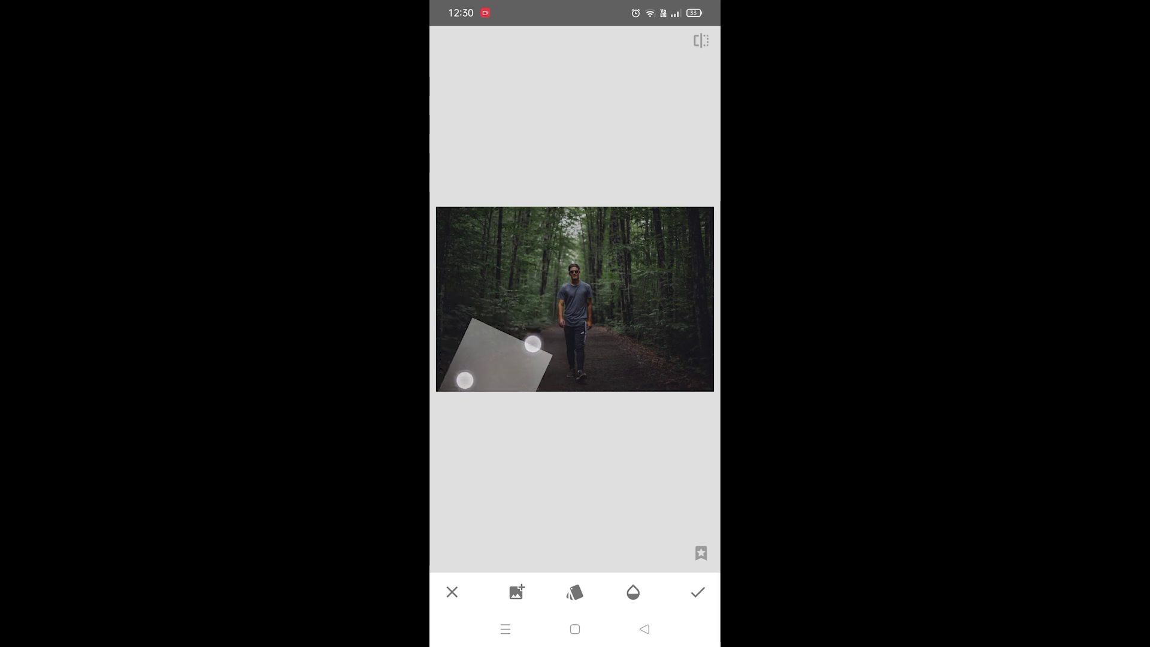
pyautogui.moveTo(559, 348); pyautogui.dragTo(510, 339)
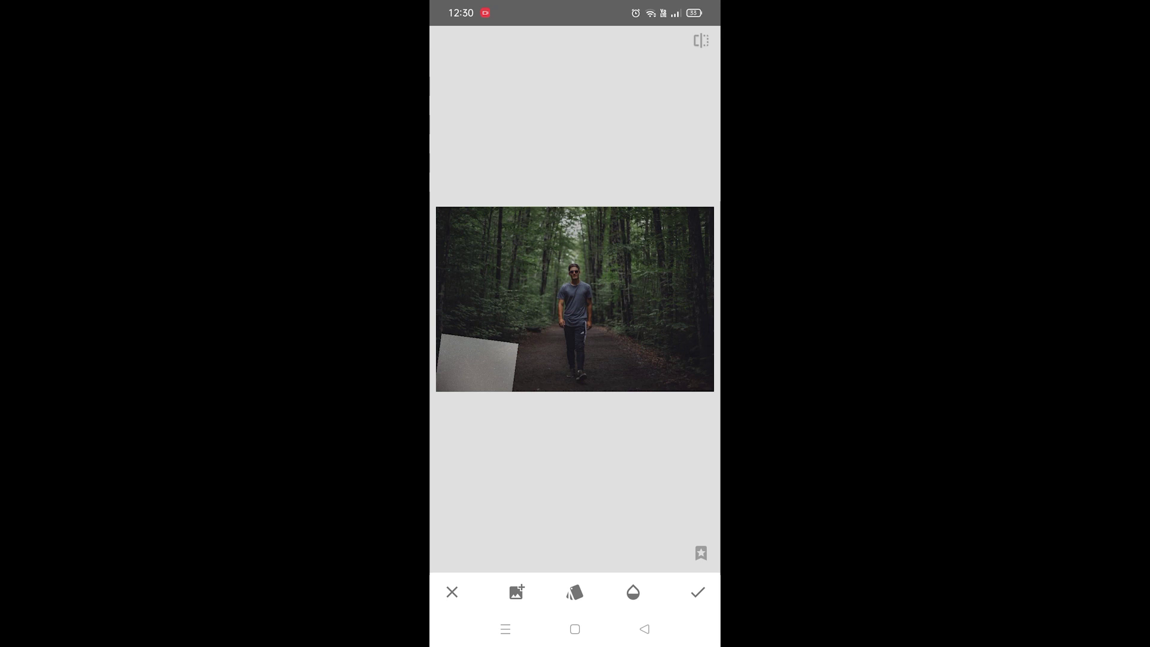
# Step: Drop the grey overlay's opacity all the way to its minimum
pyautogui.click(633, 591)
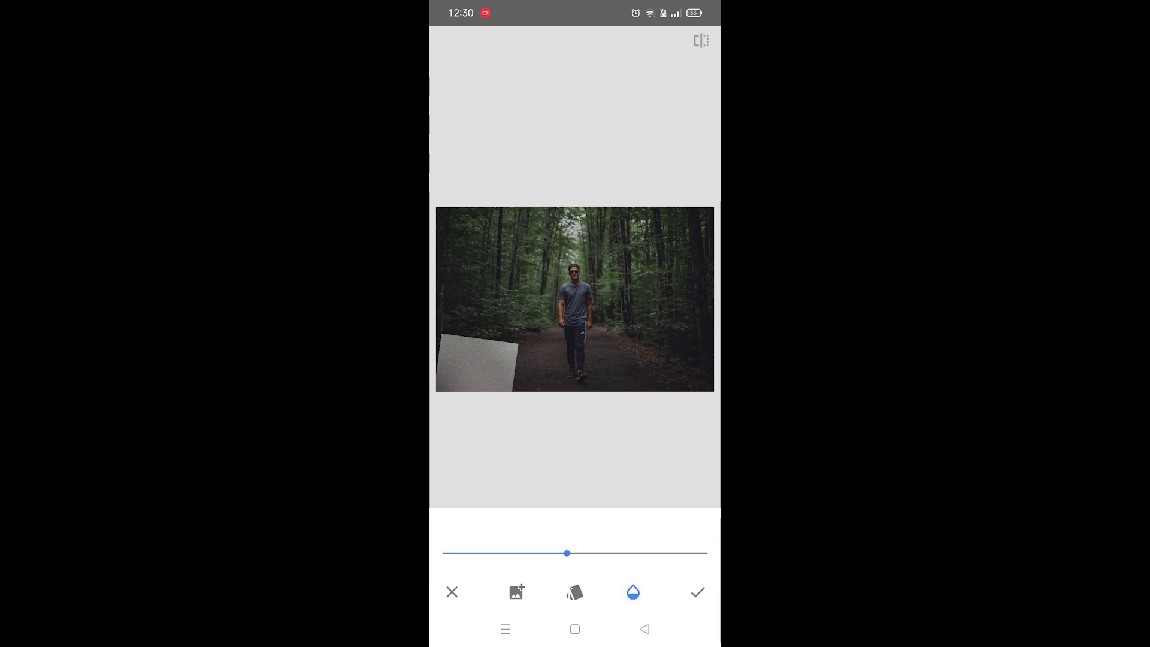
pyautogui.moveTo(566, 553); pyautogui.dragTo(442, 553)
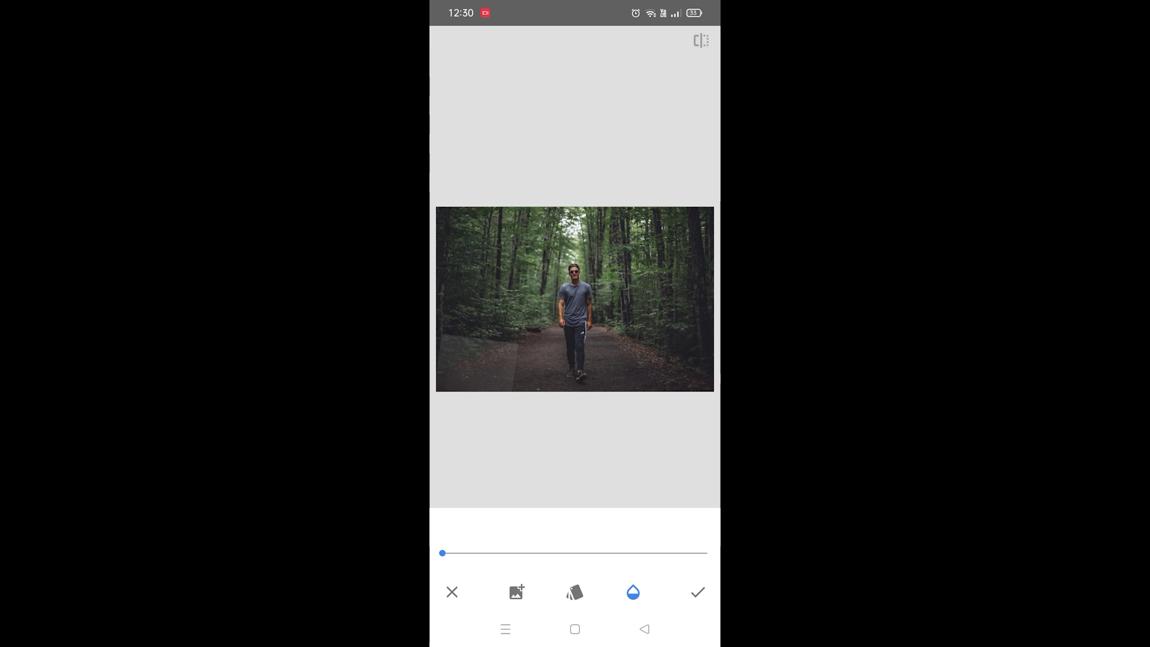
# Step: Confirm the Double Exposure edit with the faded grey patch
pyautogui.click(698, 592)
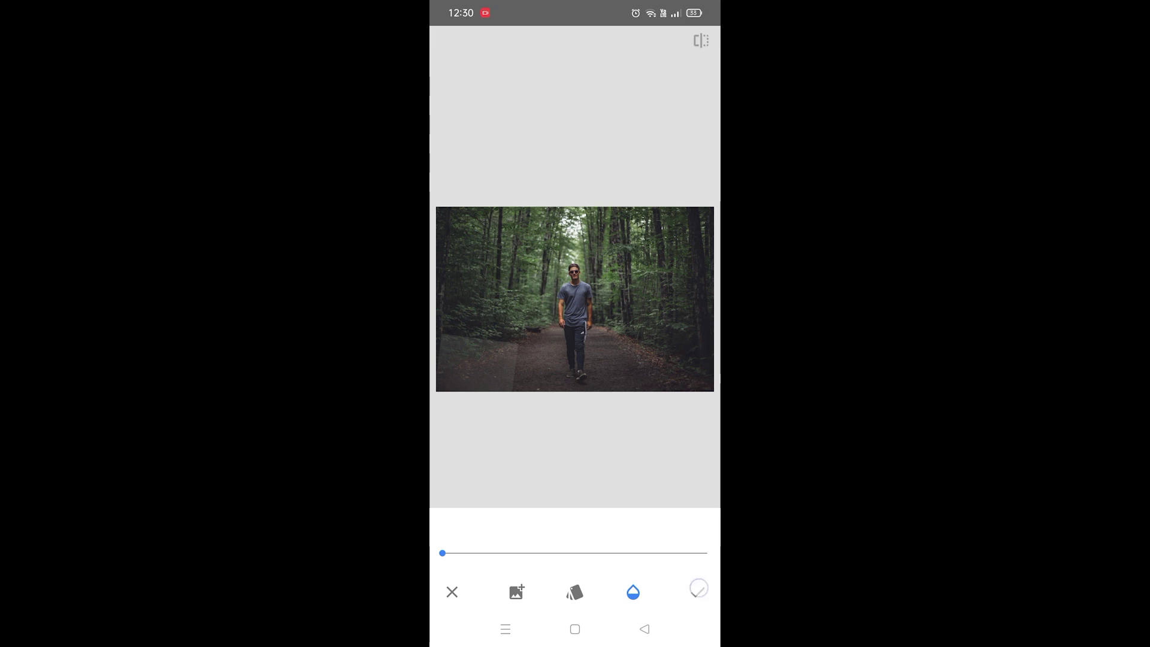